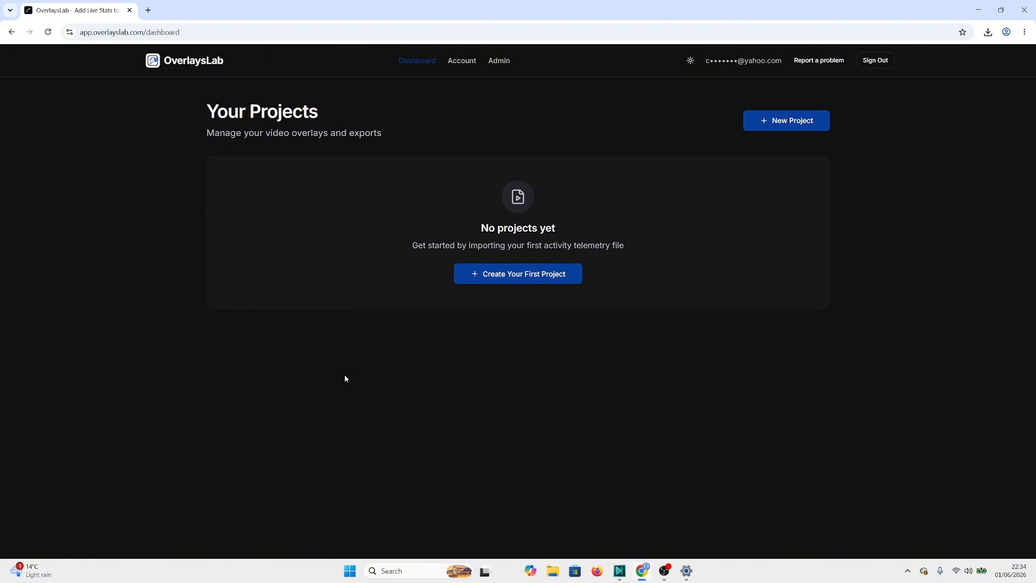
# - Create a new overlay project from the activity file activity_23070091716.gpx in the Downloads folder
pyautogui.click(517, 284)
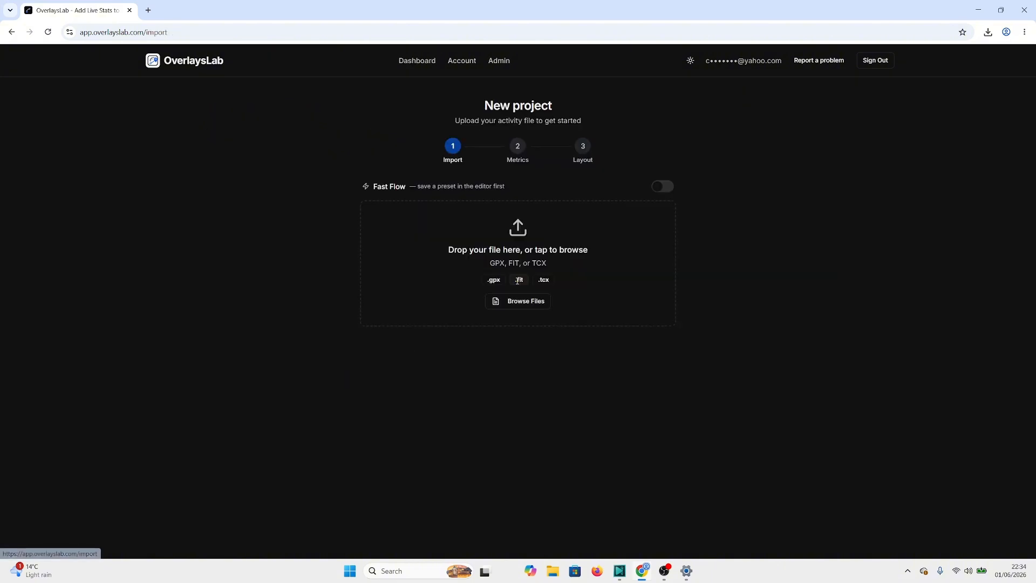
pyautogui.click(523, 303)
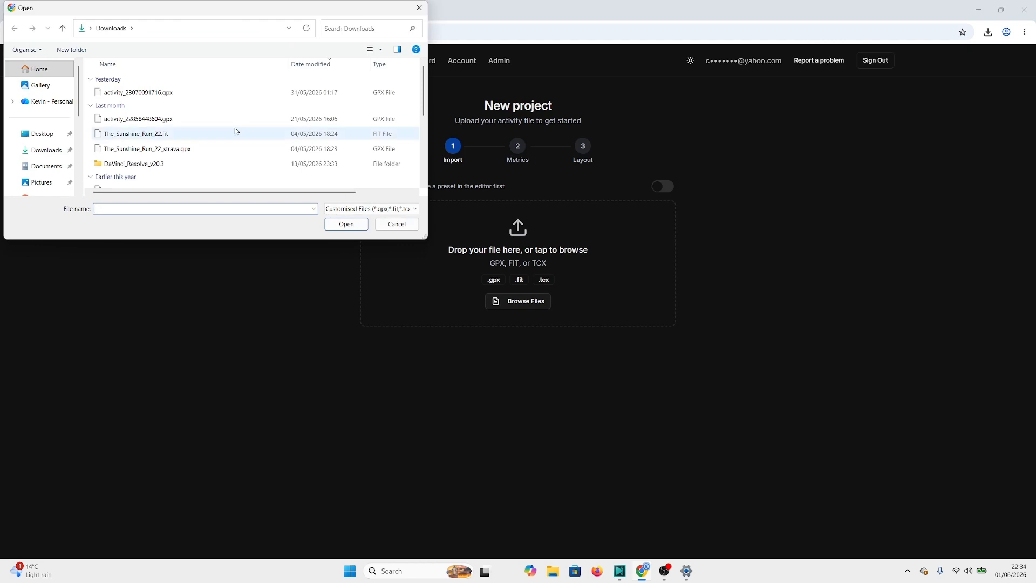
pyautogui.click(154, 95)
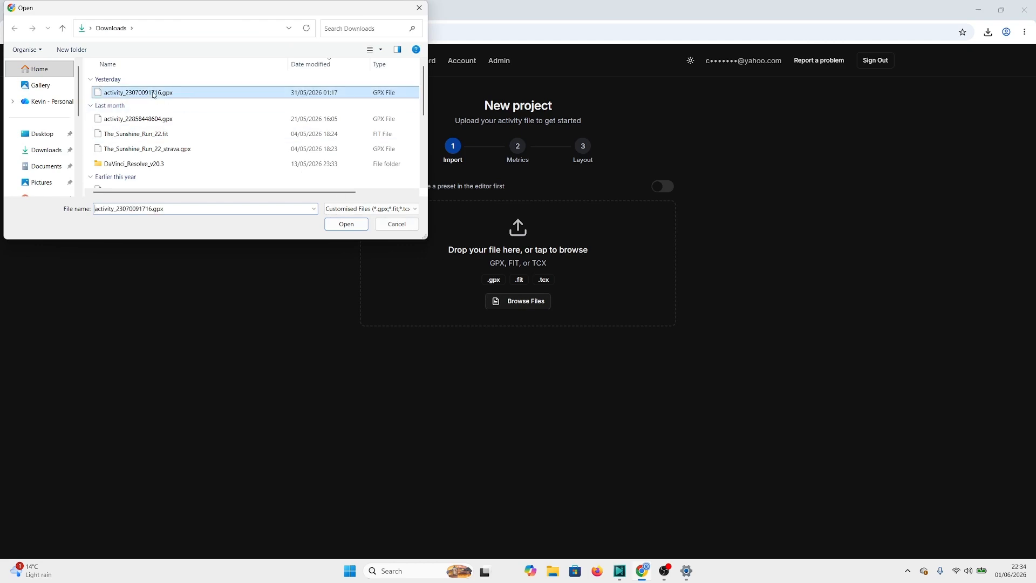
pyautogui.click(347, 224)
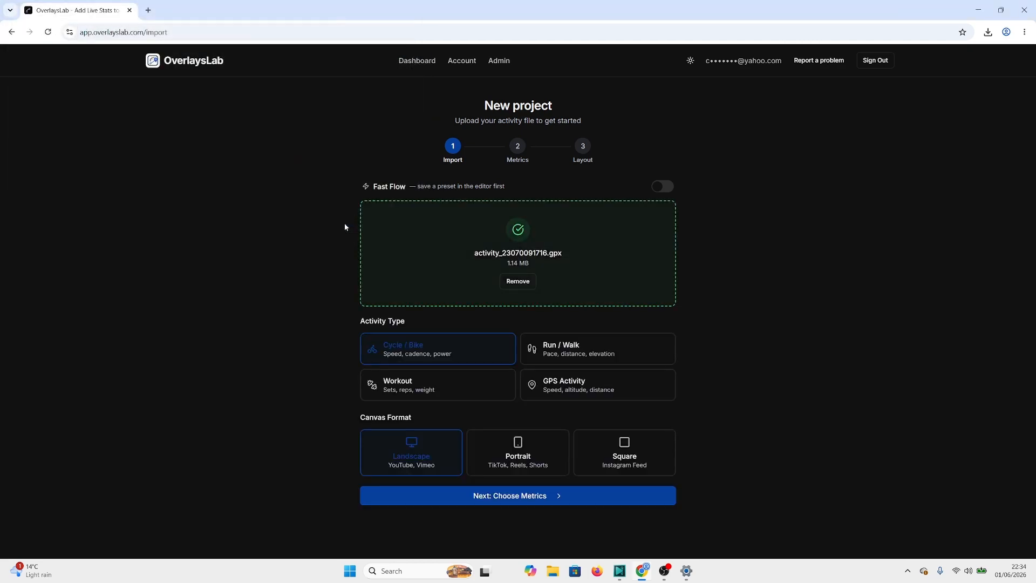
# - Set the project up as a landscape Run / Walk activity with all metrics and the Full HUD layout, and open it in the editor
pyautogui.click(579, 354)
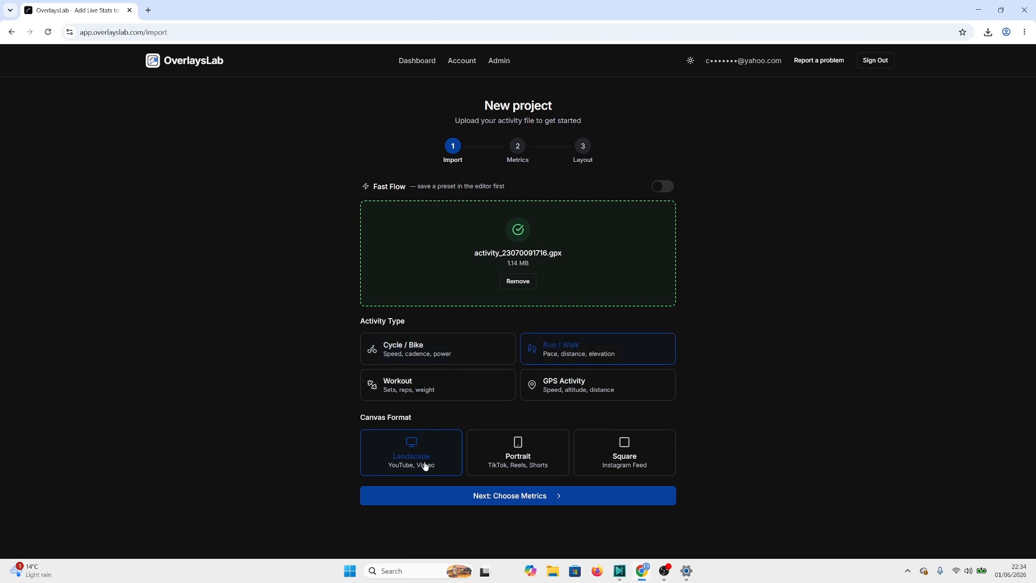
pyautogui.click(512, 499)
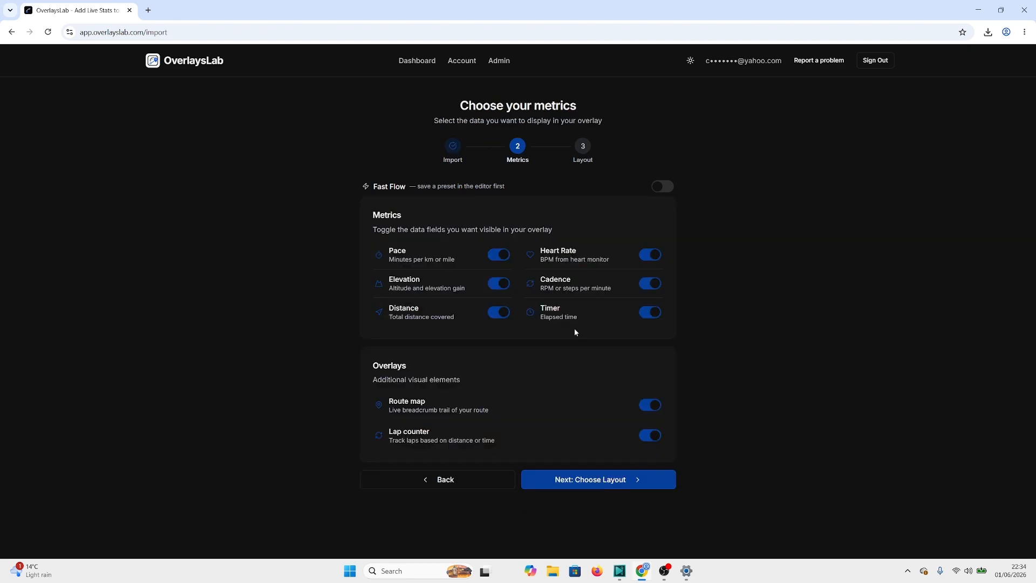
pyautogui.click(611, 480)
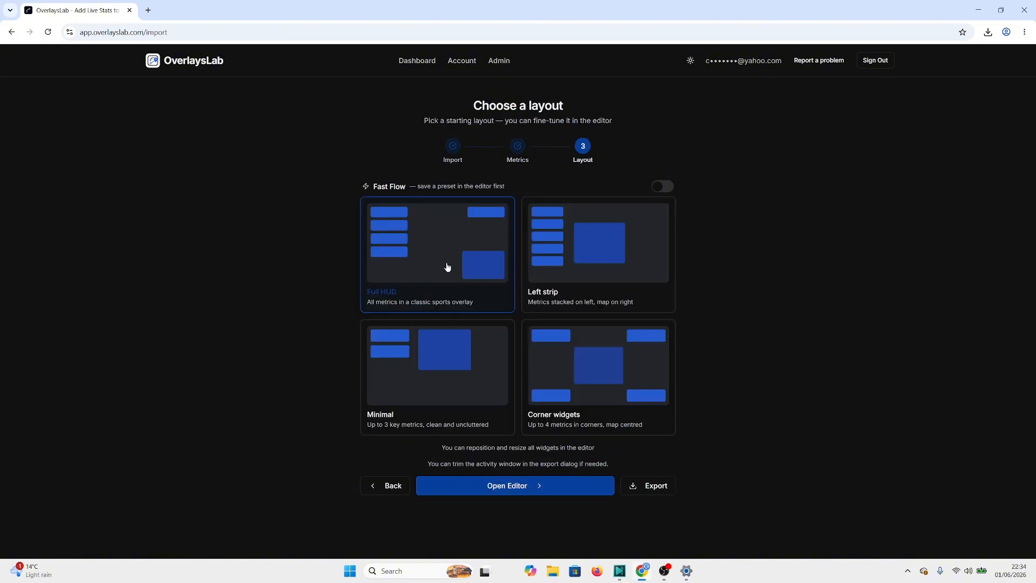
pyautogui.click(519, 489)
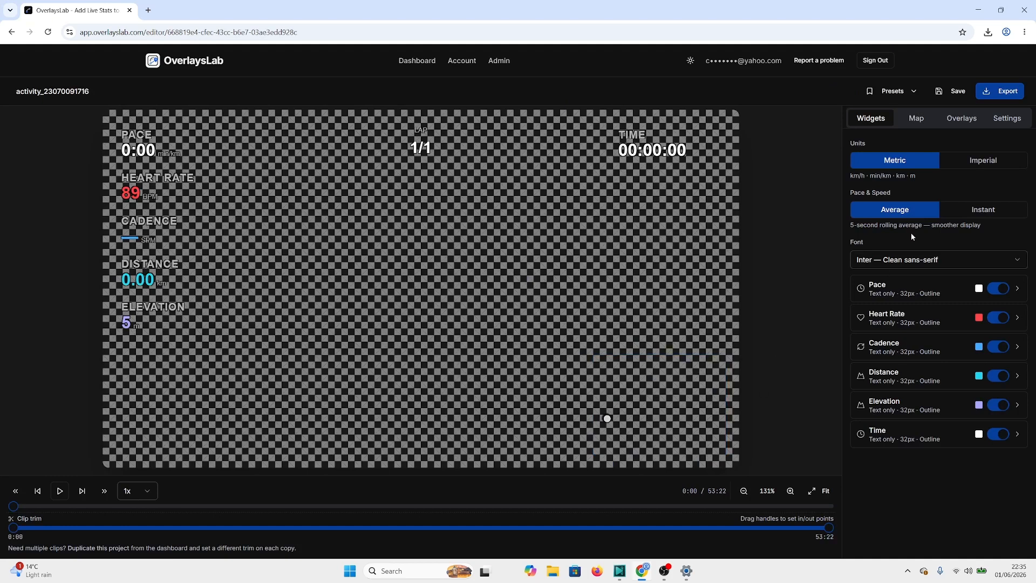
# - Set the route map's draw mode to Pre-plotted and give the lap counter a boxed background
pyautogui.click(916, 118)
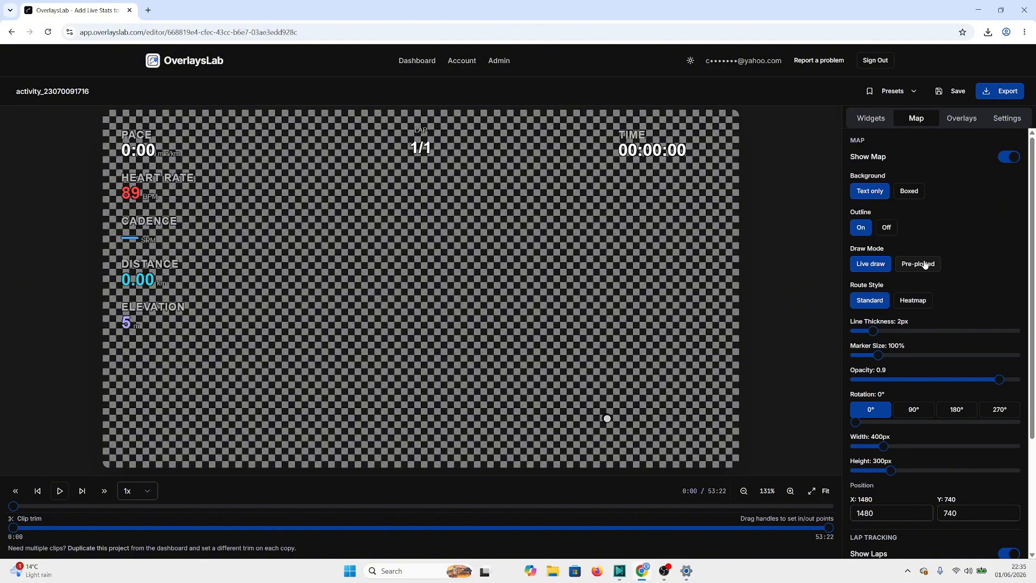
pyautogui.click(924, 265)
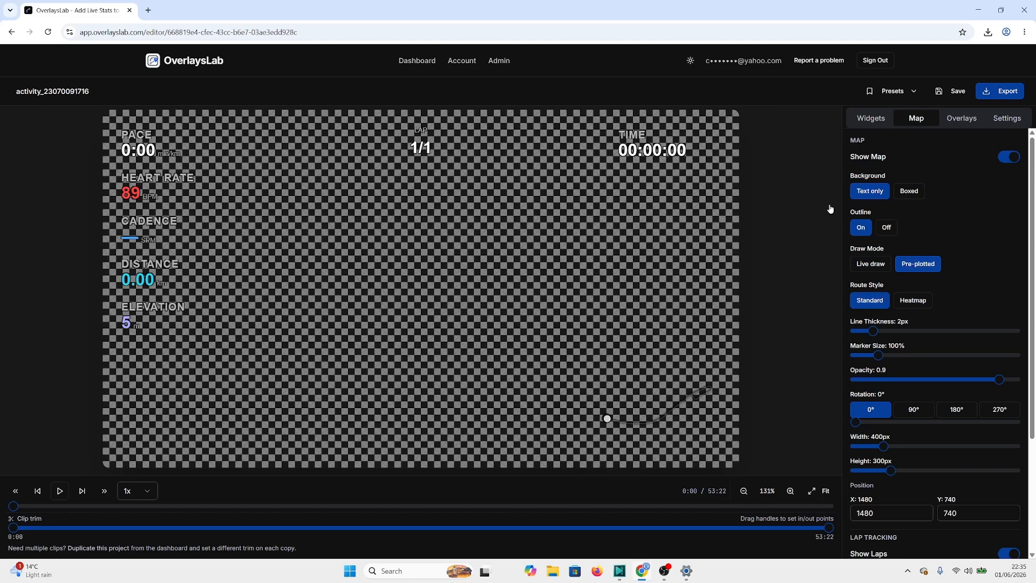
pyautogui.click(453, 145)
pyautogui.scroll(-1, 894, 173)
pyautogui.scroll(-3, 895, 242)
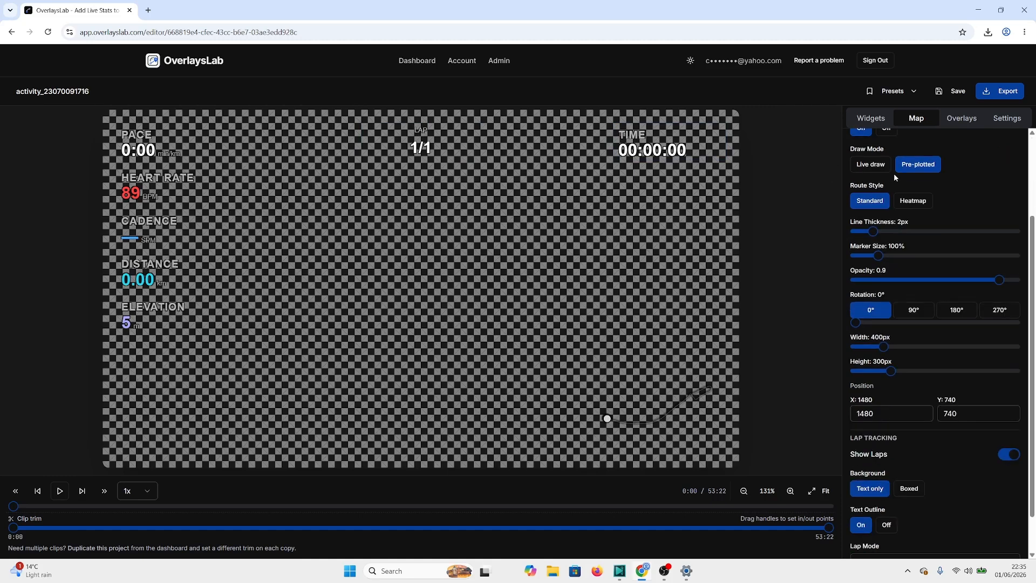
pyautogui.click(908, 430)
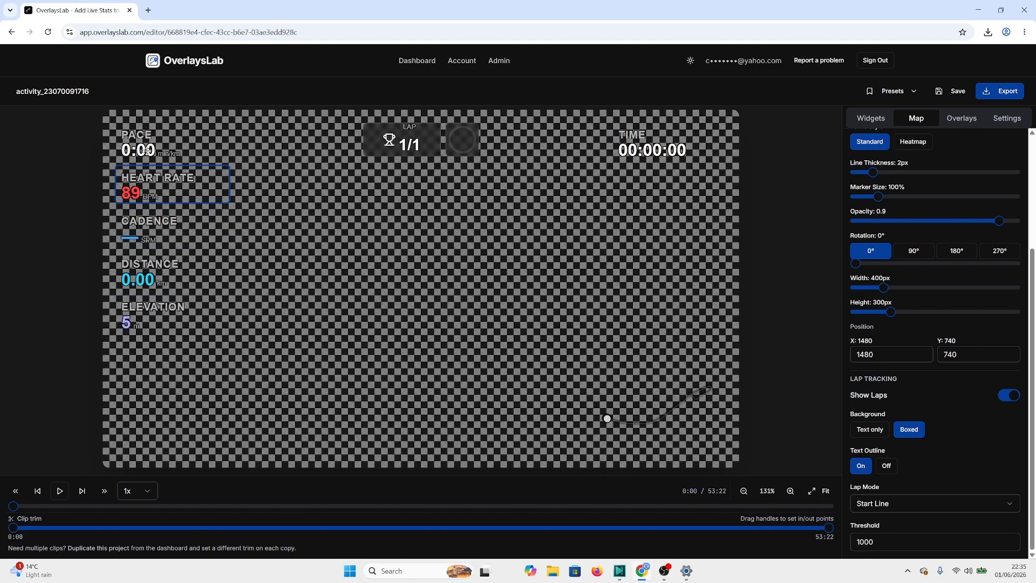
# - Change the pace widget to the Gauge style, enlarge it and place it in the canvas's lower-left corner below the elevation widget
pyautogui.click(147, 151)
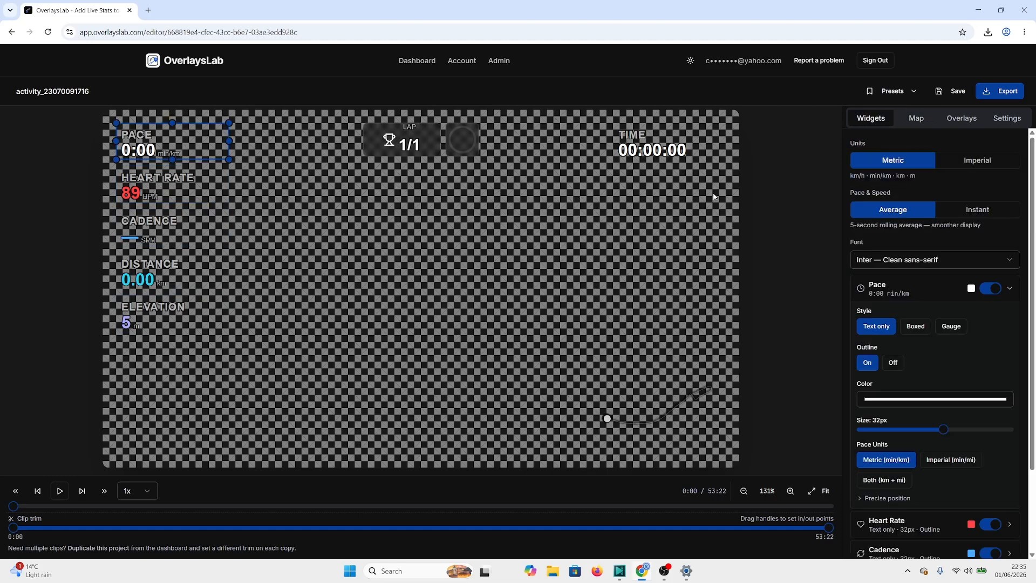
pyautogui.click(950, 327)
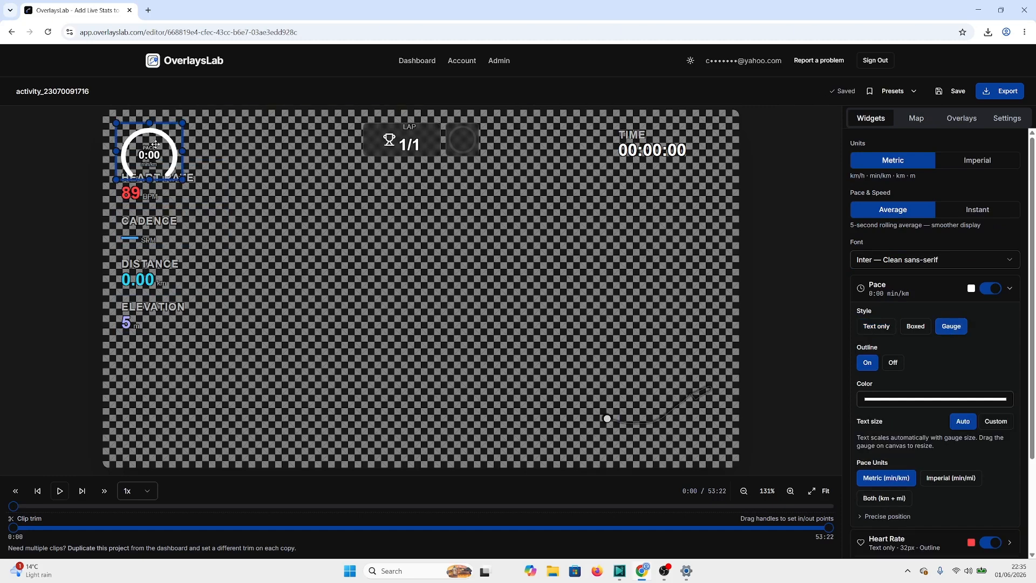
pyautogui.moveTo(156, 144); pyautogui.dragTo(240, 344)
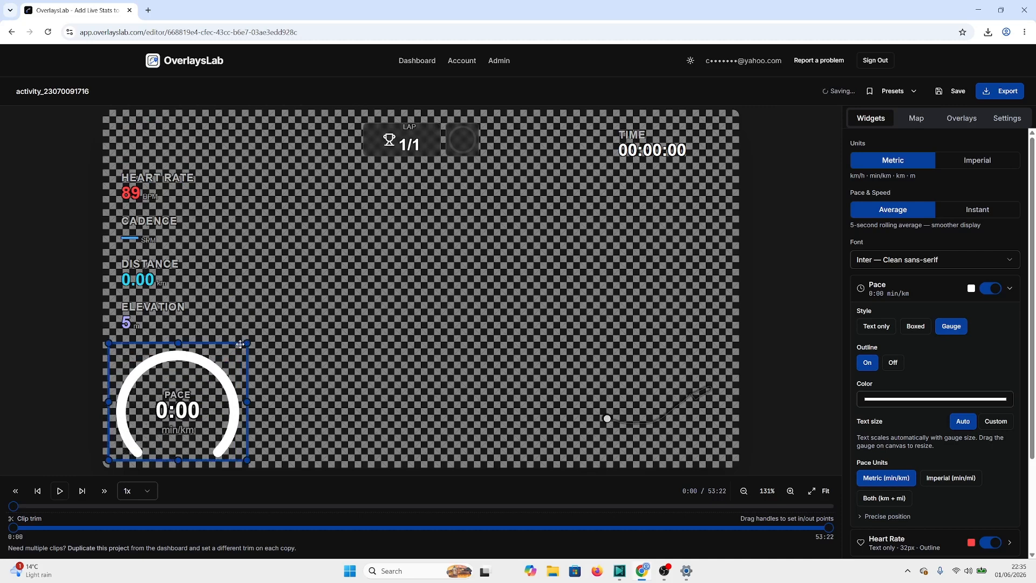
pyautogui.moveTo(209, 386); pyautogui.dragTo(196, 394)
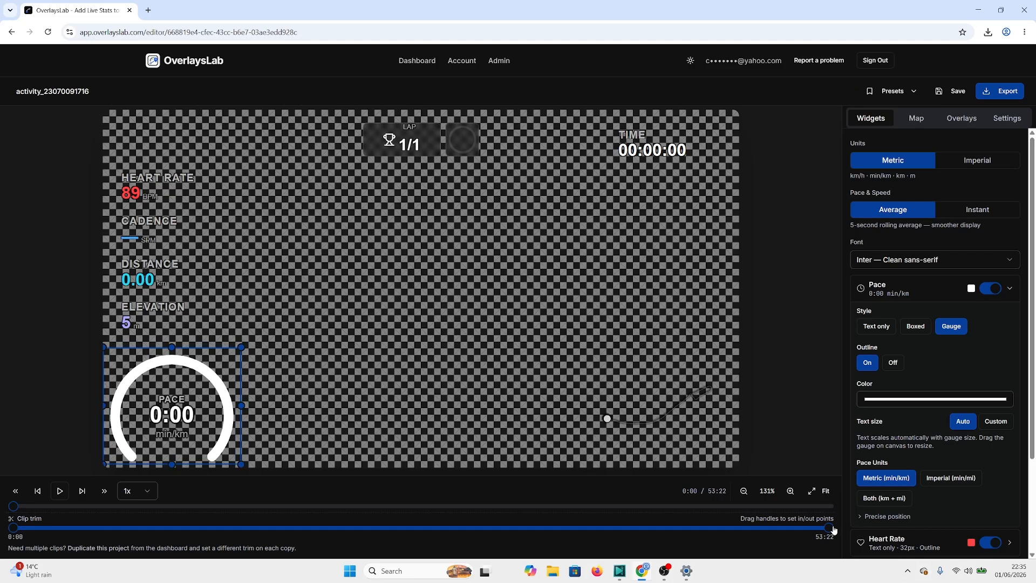
# - Trim the clip to end at about 3:02 and choose Browser Render as its export method
pyautogui.moveTo(828, 527); pyautogui.dragTo(57, 543)
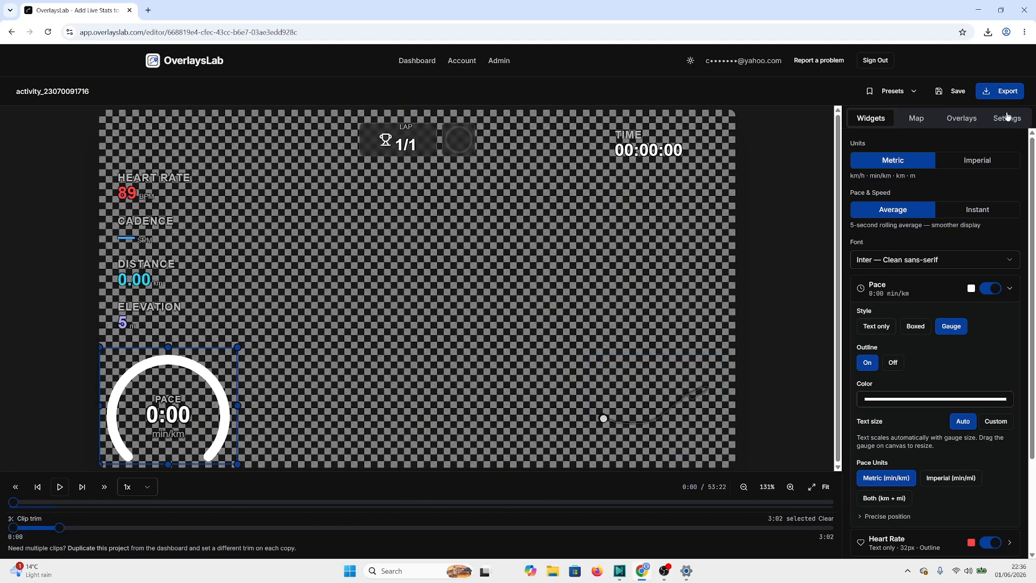
pyautogui.click(1006, 90)
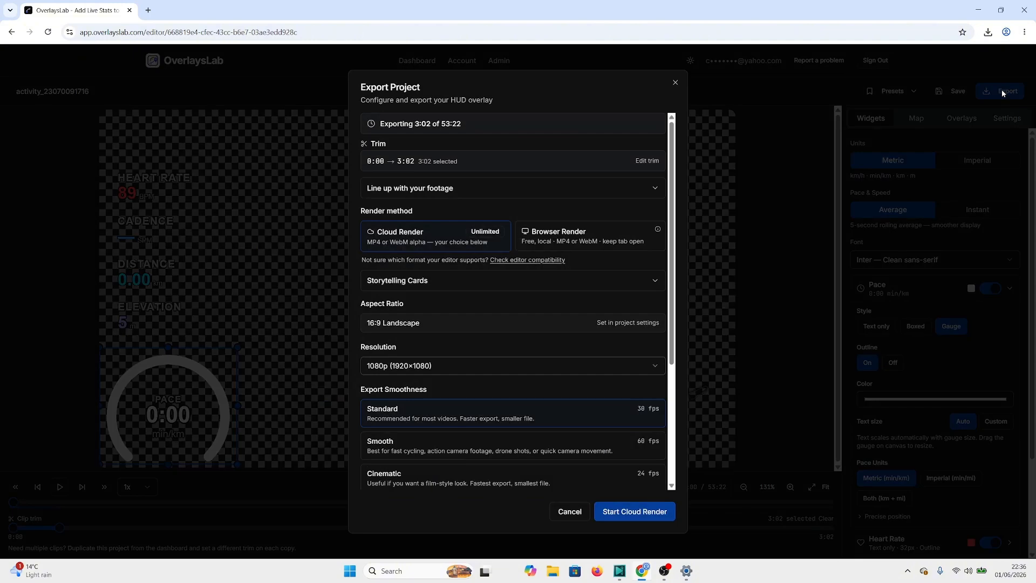
pyautogui.click(568, 248)
# - Set the export to WebM with a transparent background, render the full overlay and download it
pyautogui.scroll(-1, 559, 339)
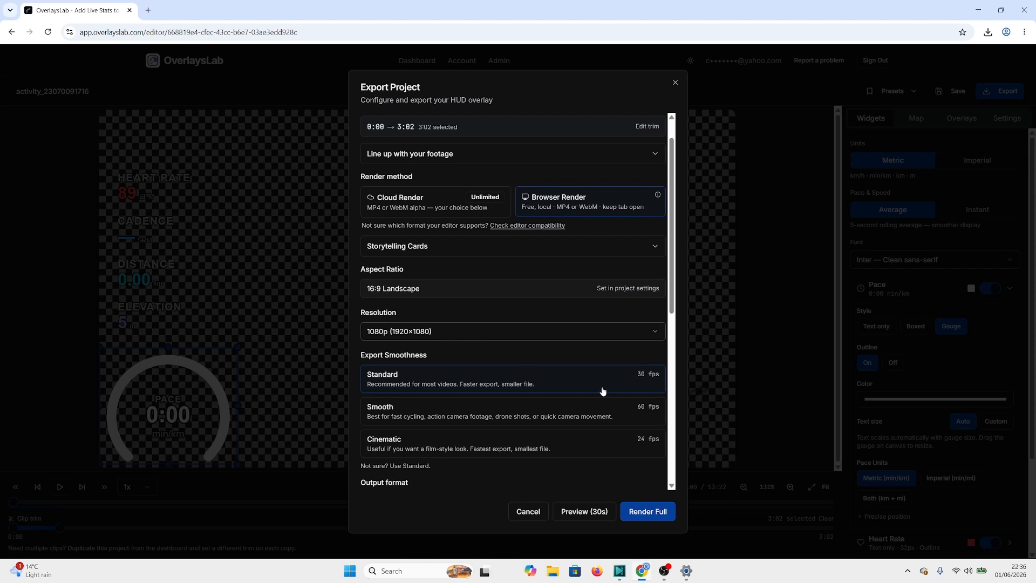
pyautogui.scroll(-5, 591, 414)
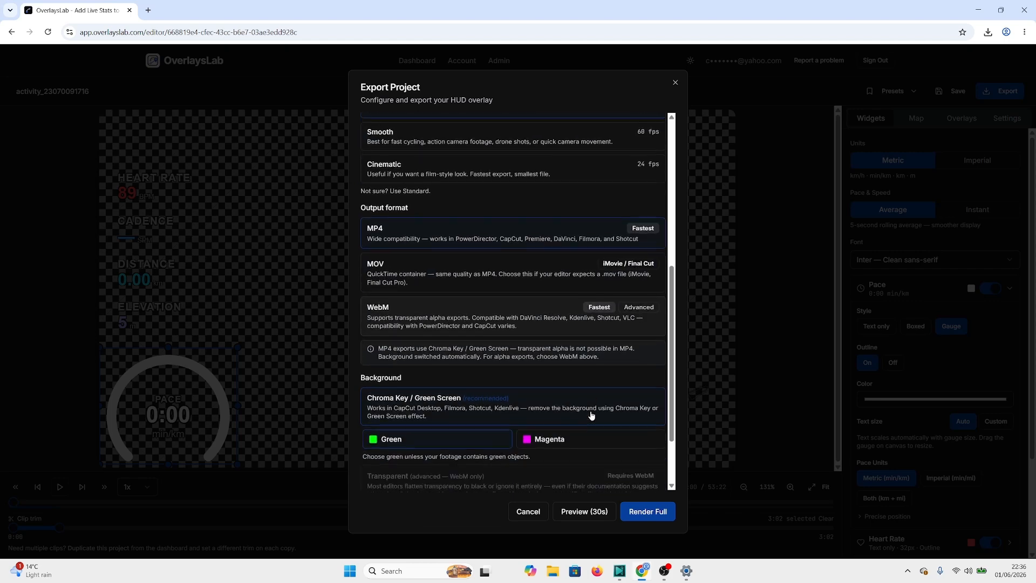
pyautogui.click(525, 313)
pyautogui.scroll(-1, 465, 430)
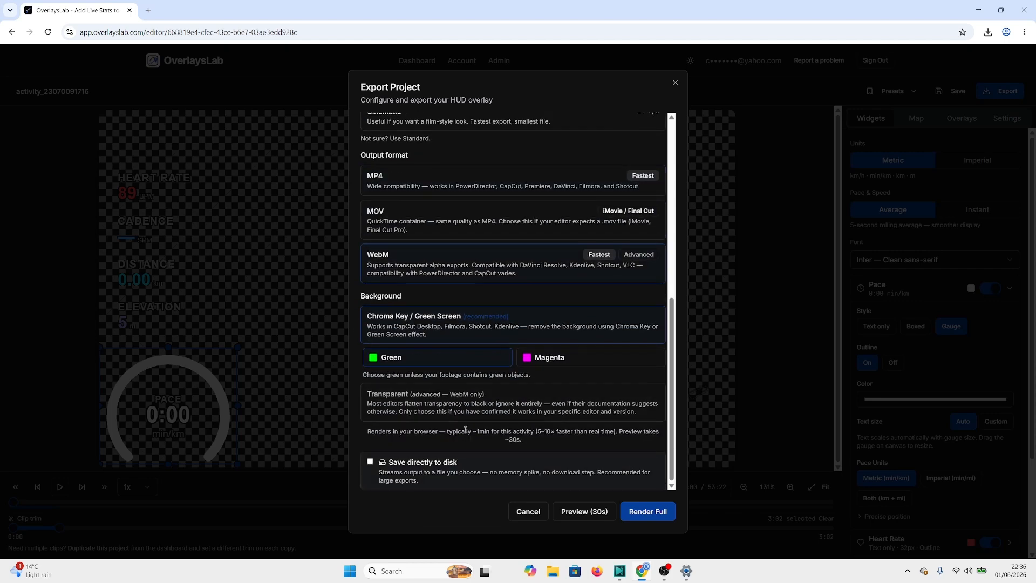
pyautogui.click(460, 405)
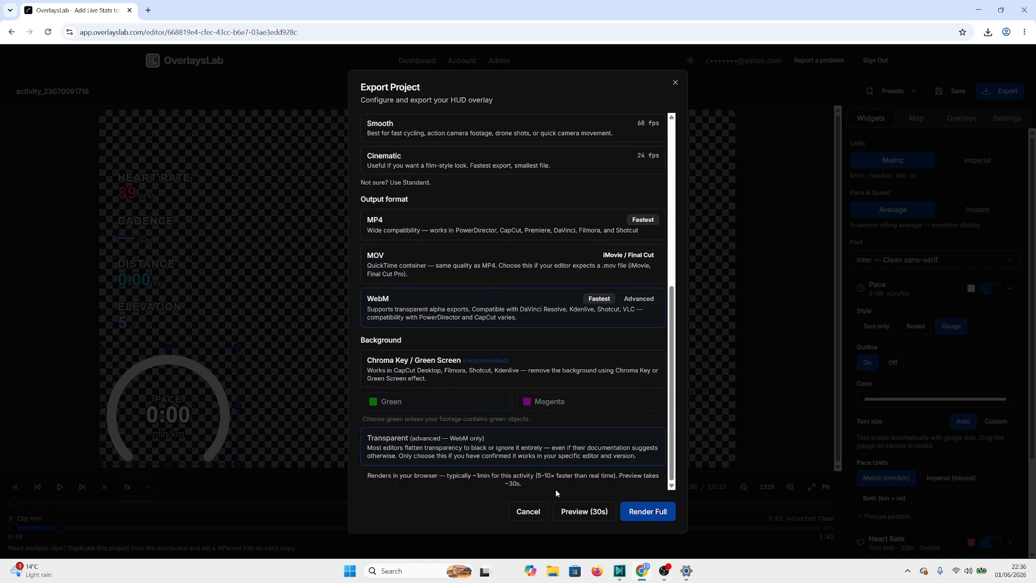
pyautogui.click(647, 511)
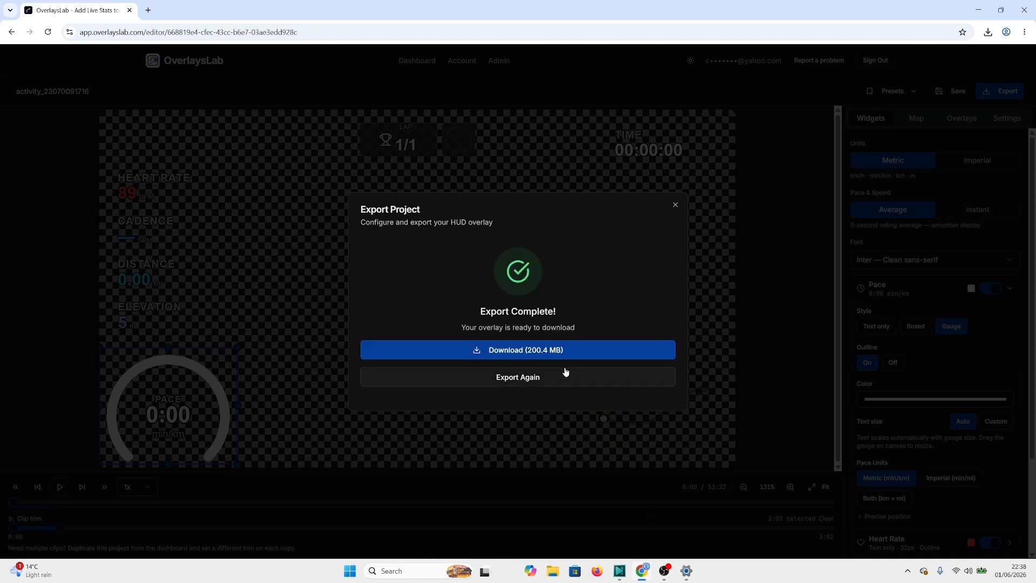
pyautogui.click(552, 350)
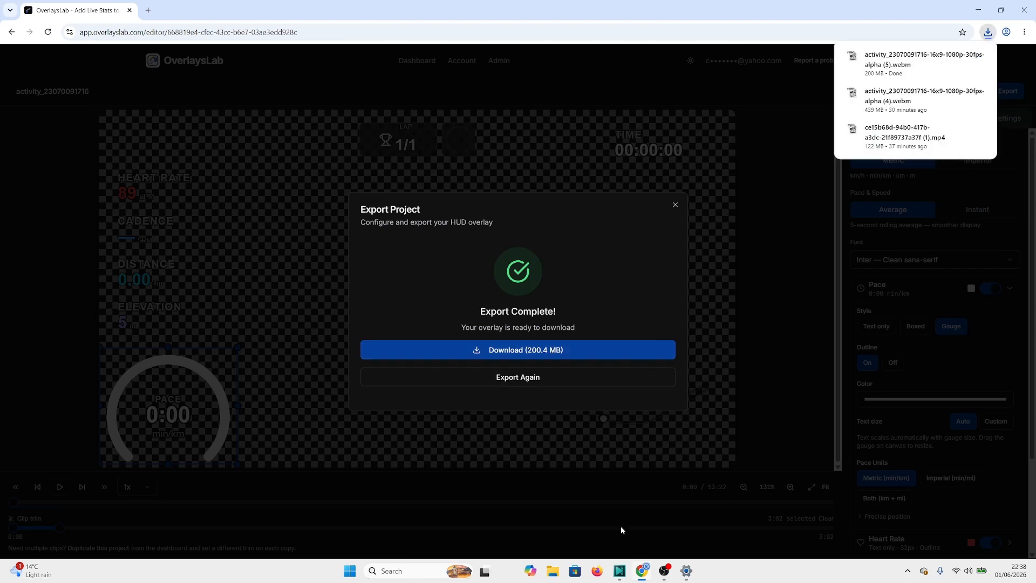
# - Switch to VSDC Video Editor and create a blank project with Full HD 1920x1080 resolution at 30 fps
pyautogui.click(619, 570)
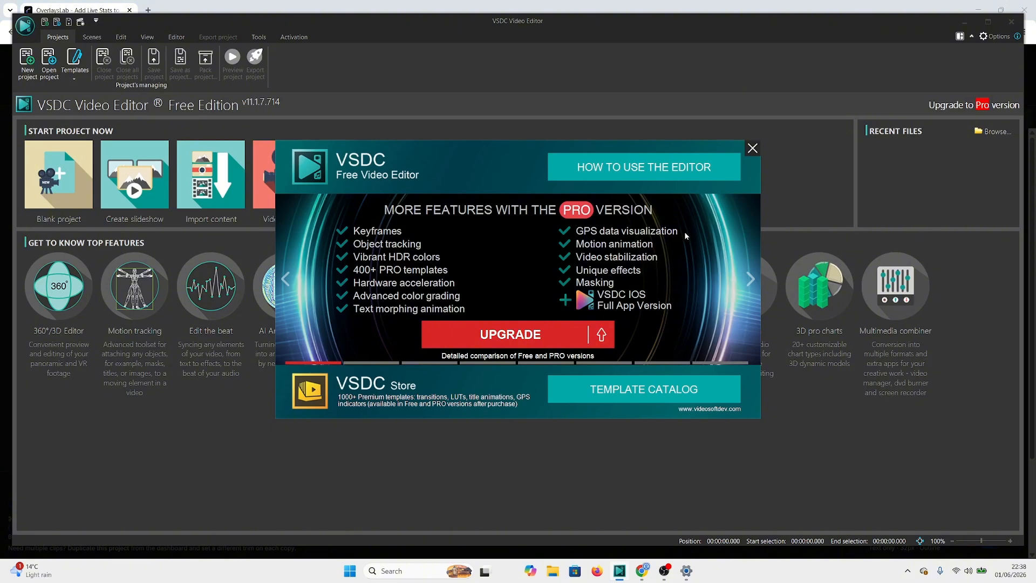
pyautogui.click(753, 149)
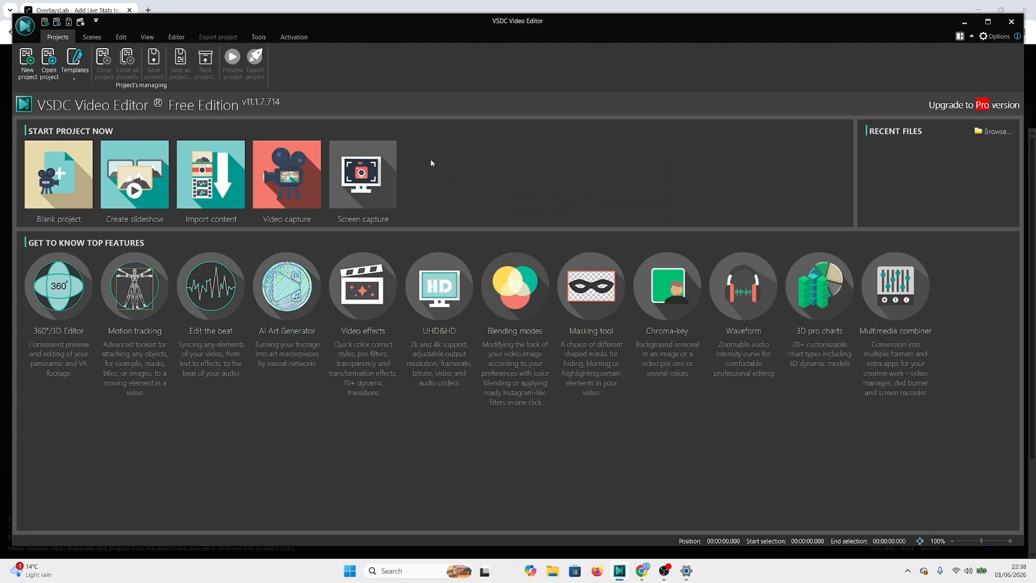
pyautogui.click(52, 172)
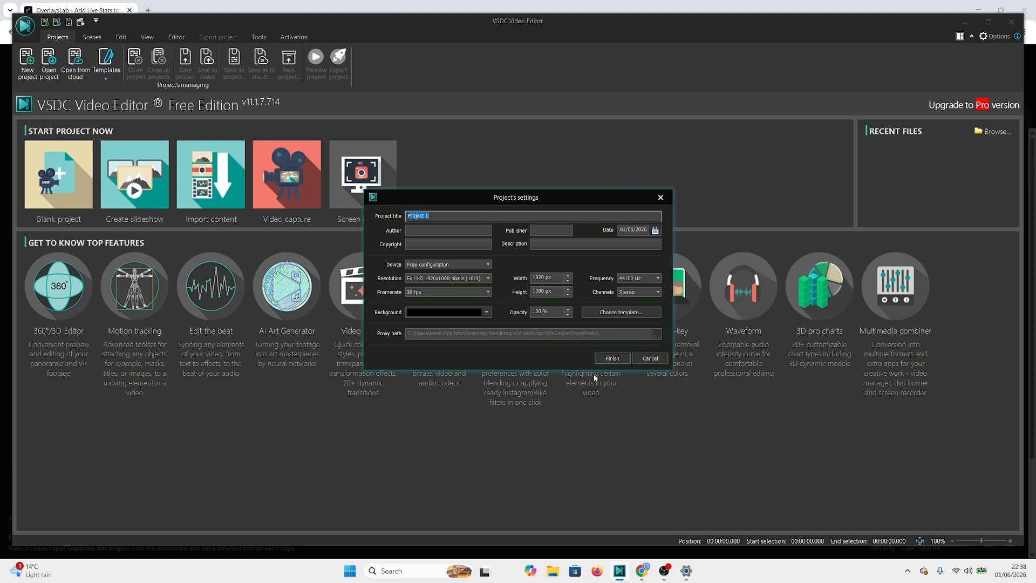
pyautogui.click(611, 360)
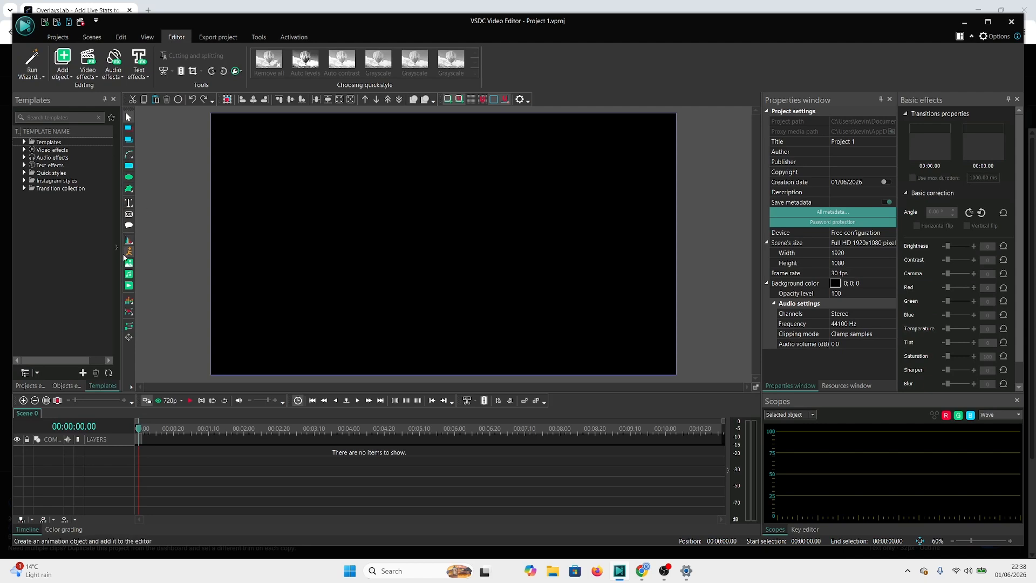
# - Add the video GX010022.MP4 to the timeline from the cursor position on a new layer, without importing its telemetry data
pyautogui.click(130, 290)
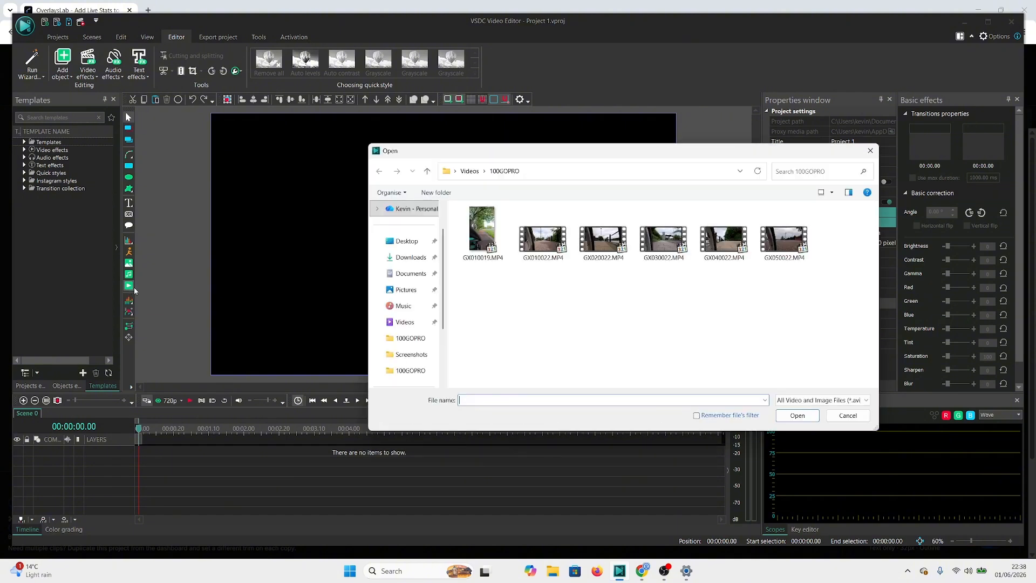
pyautogui.click(538, 247)
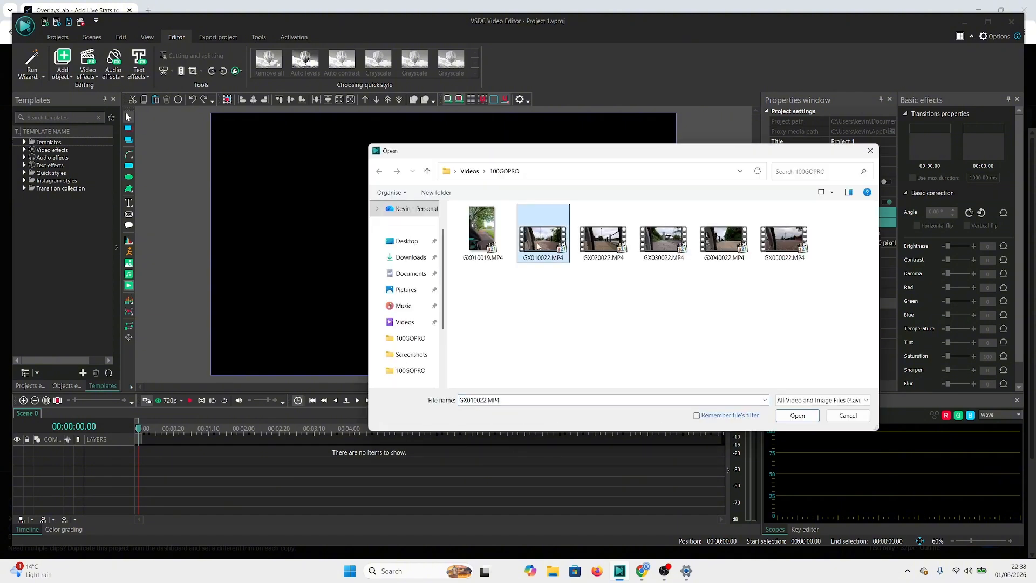
pyautogui.click(797, 415)
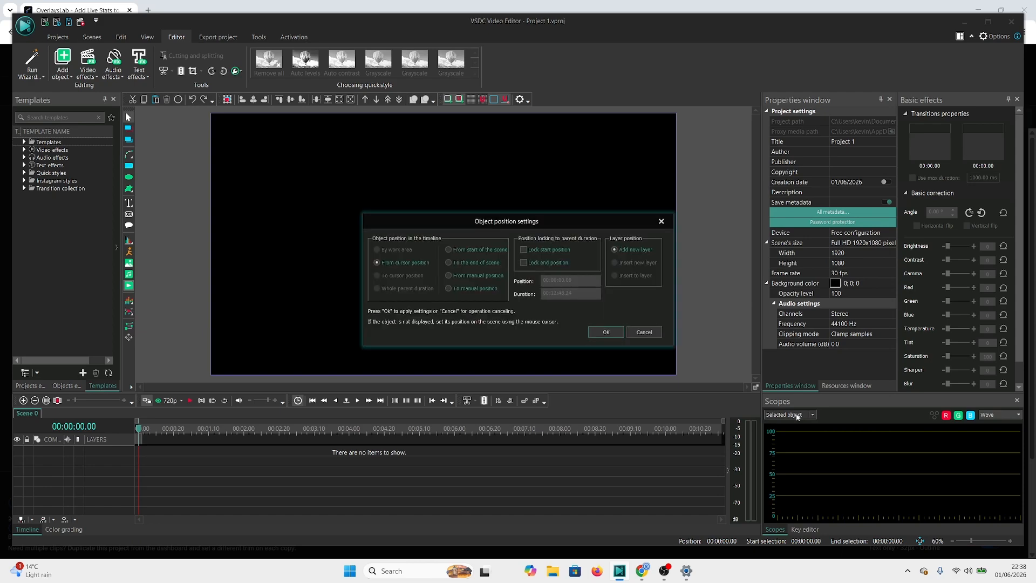
pyautogui.click(607, 335)
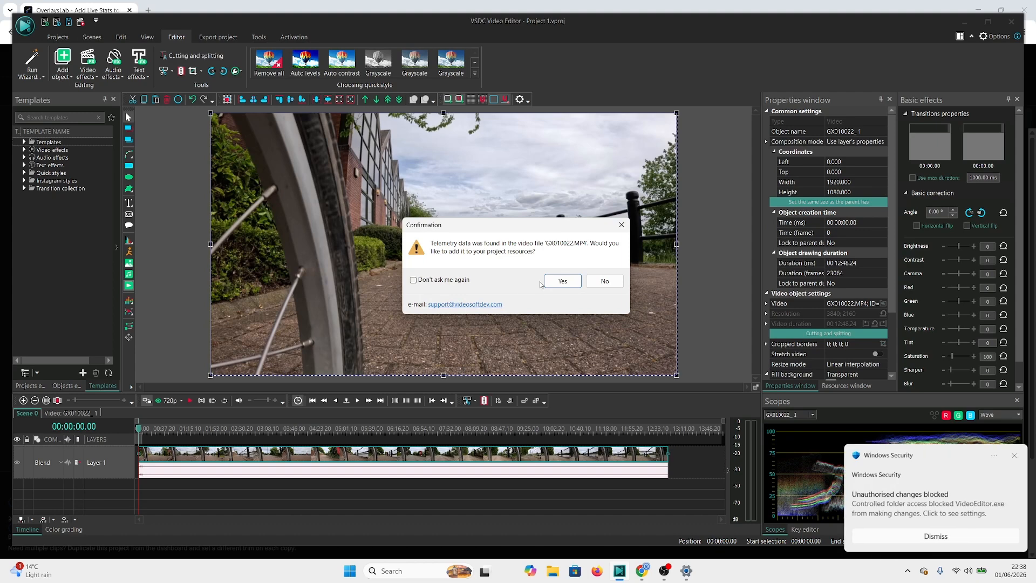
pyautogui.click(610, 281)
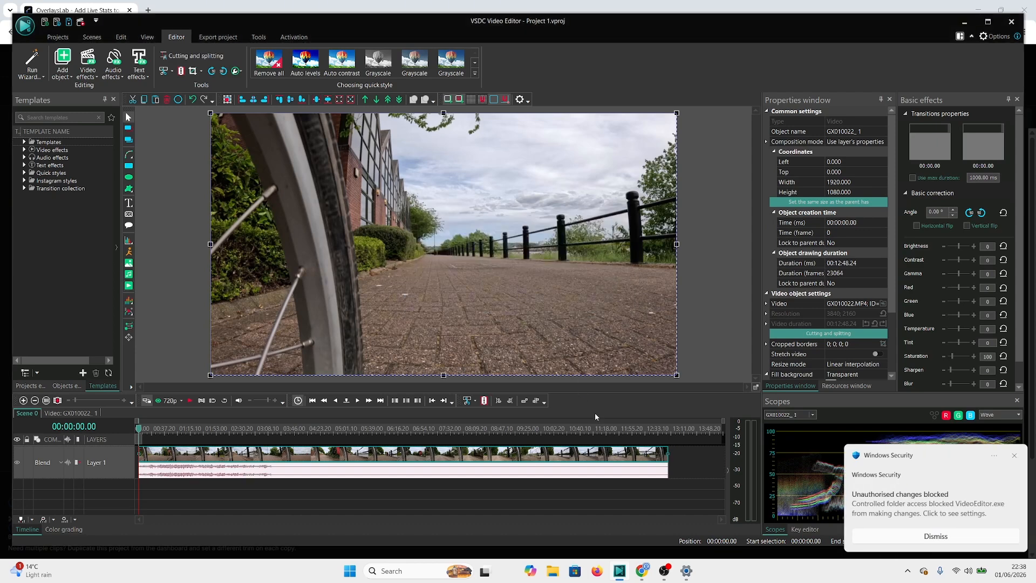
pyautogui.click(129, 286)
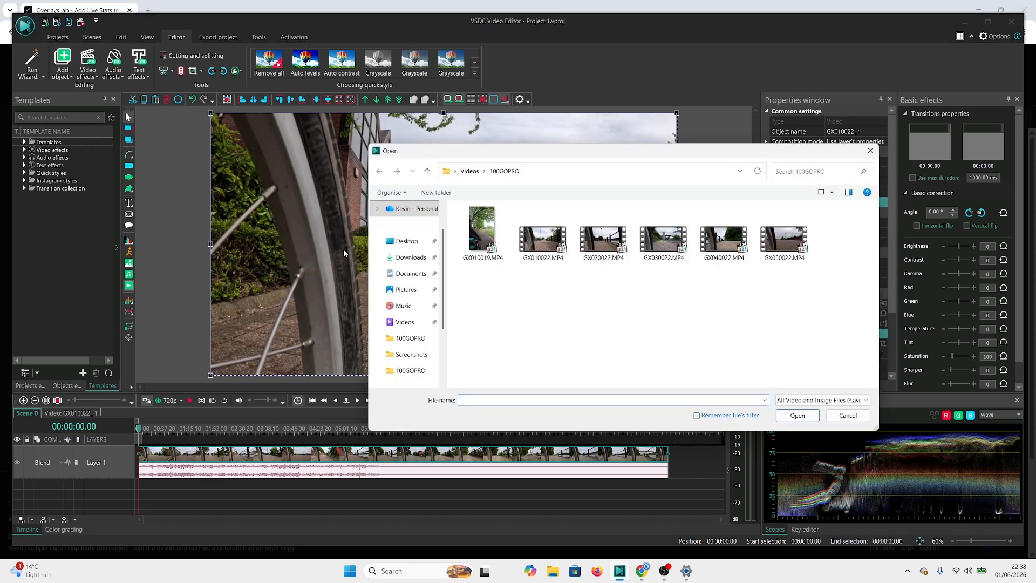
pyautogui.click(411, 262)
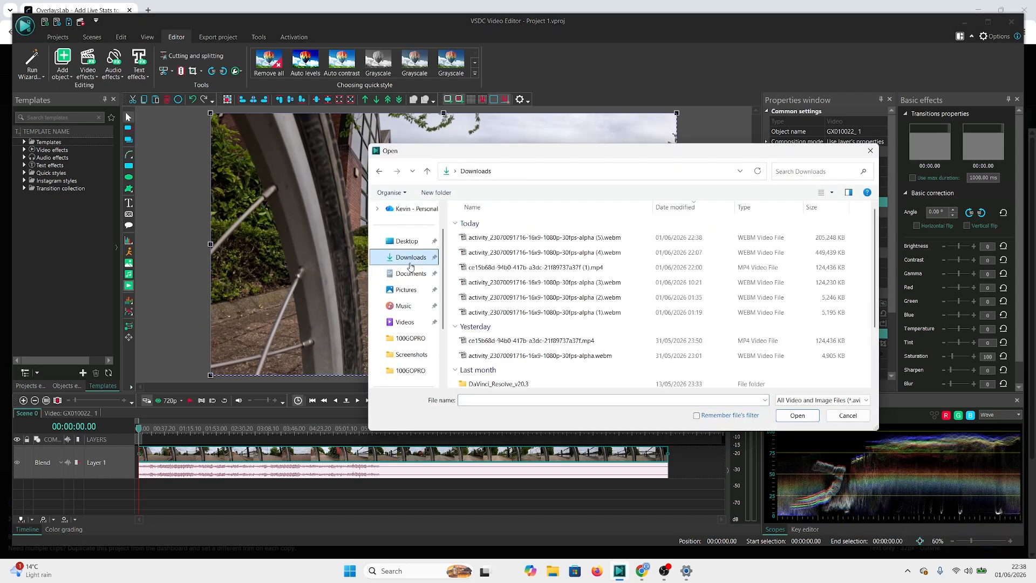
pyautogui.click(531, 238)
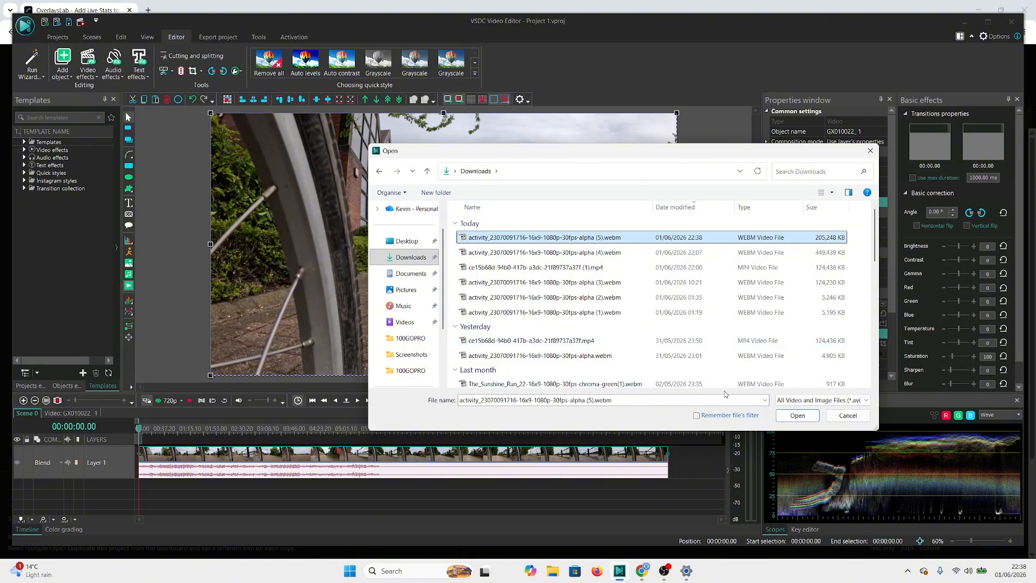
pyautogui.click(790, 416)
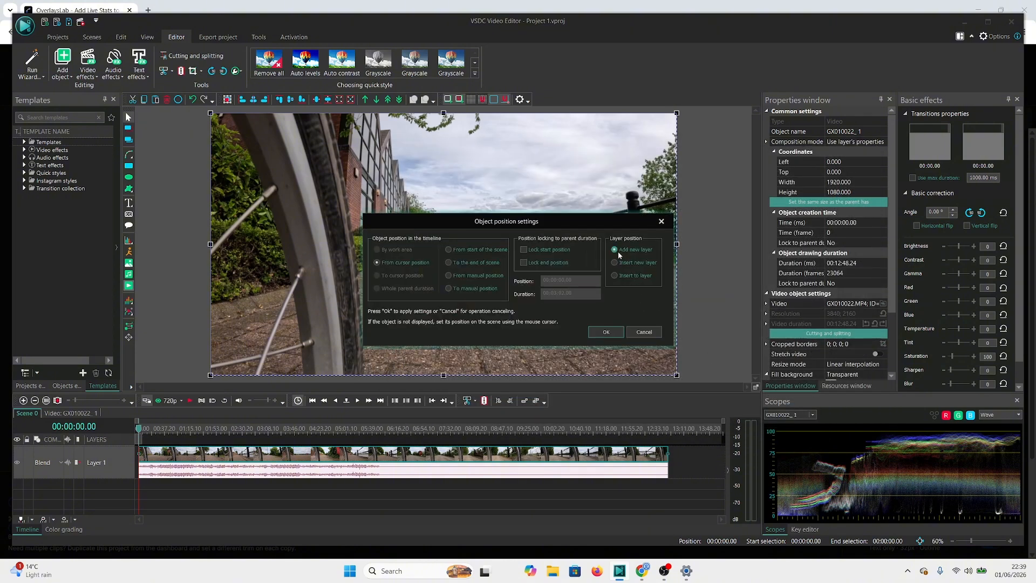
pyautogui.click(607, 332)
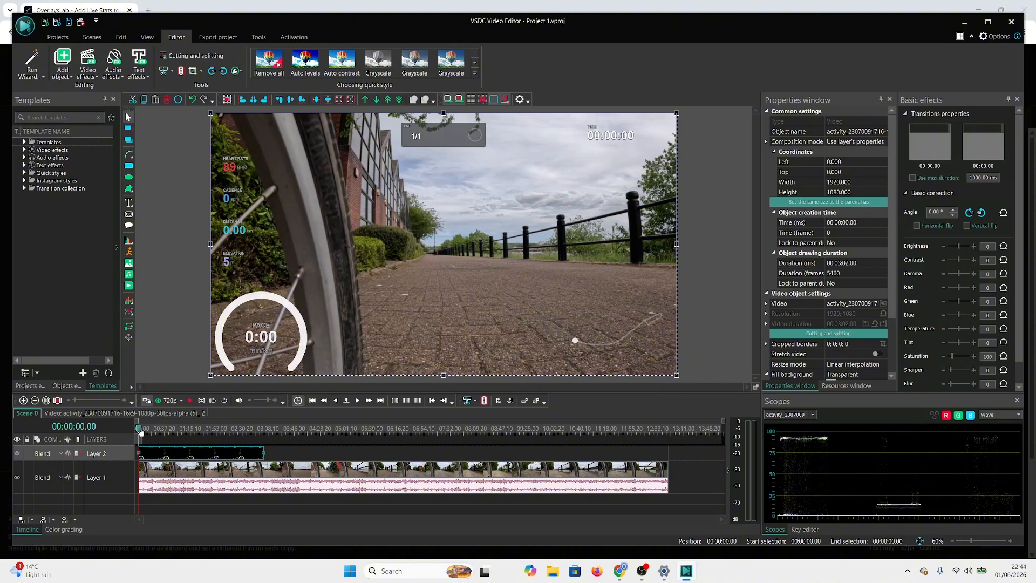
# - Trim the end of the stats overlay clip on Layer 2 at 00:01:15.03
pyautogui.moveTo(141, 432); pyautogui.dragTo(192, 437)
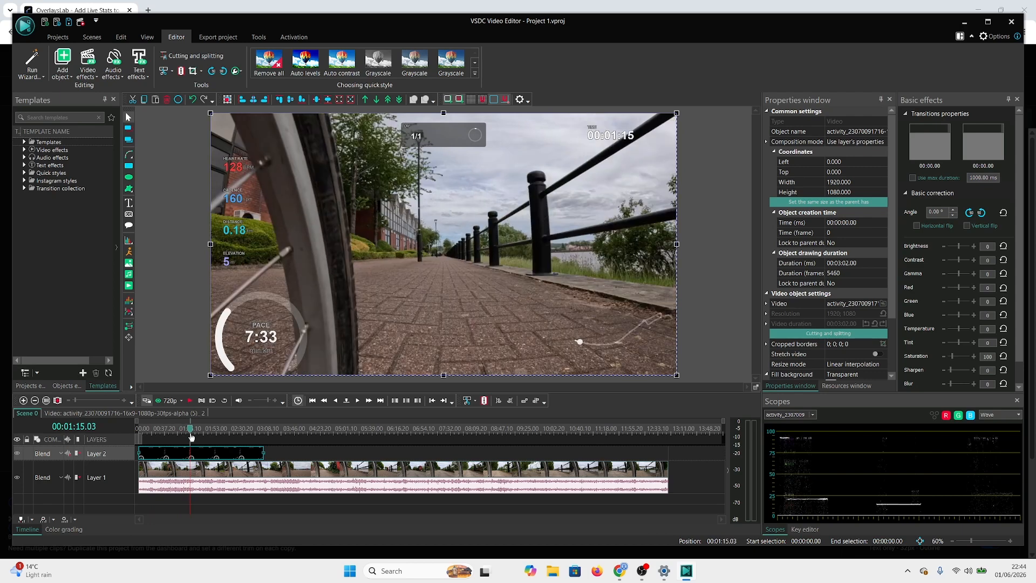
pyautogui.click(475, 401)
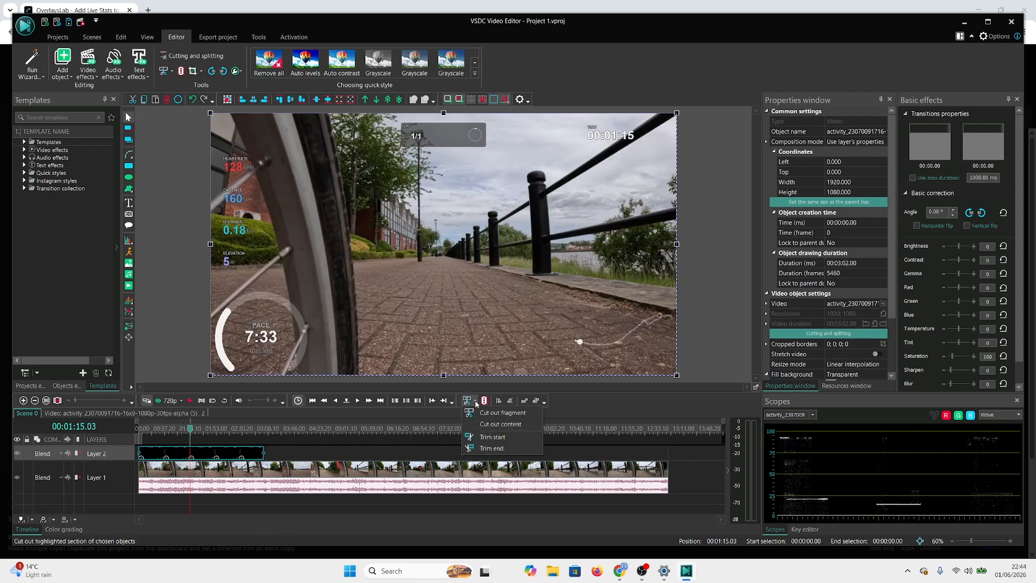
pyautogui.click(486, 402)
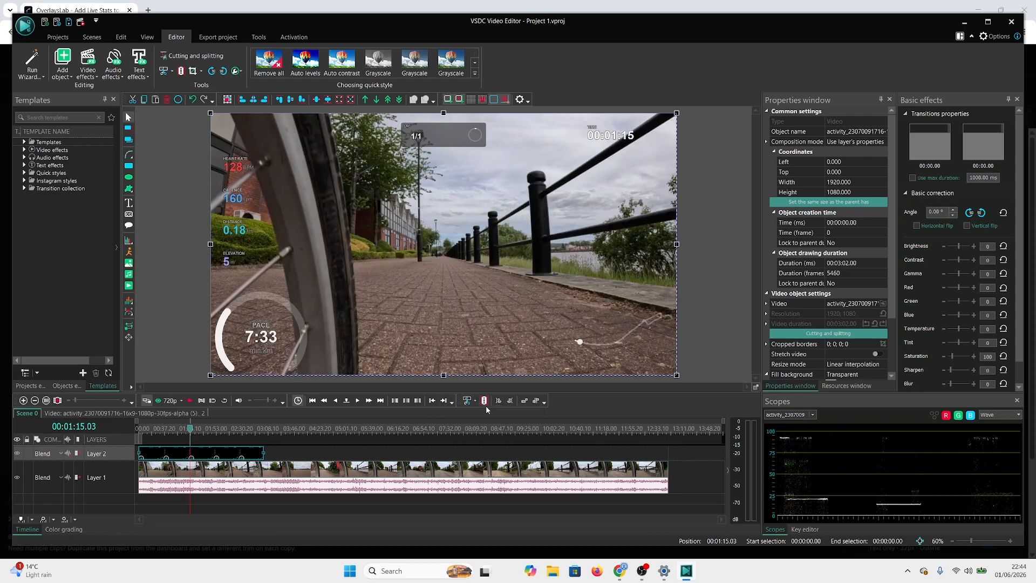
pyautogui.click(476, 401)
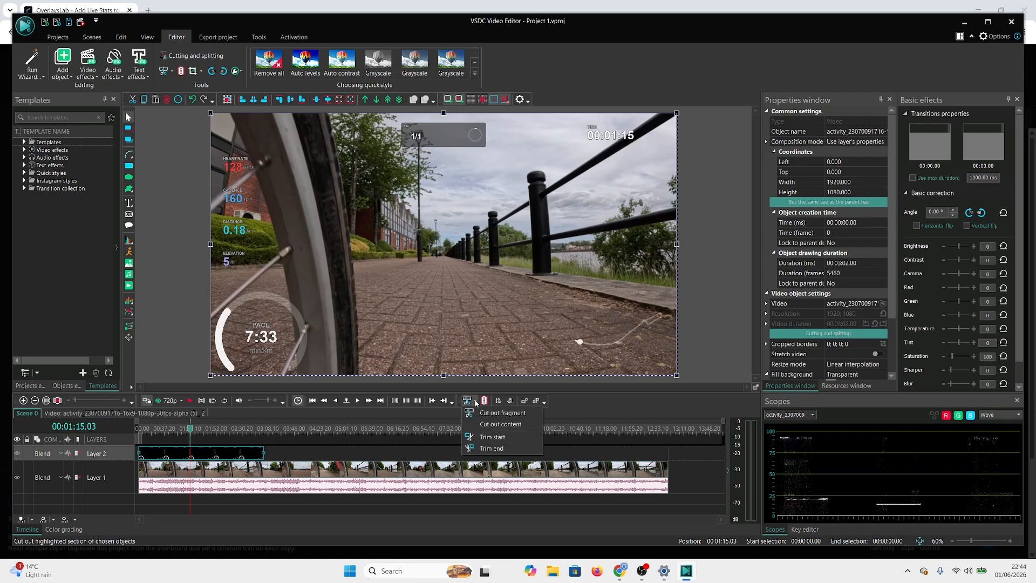
pyautogui.click(487, 449)
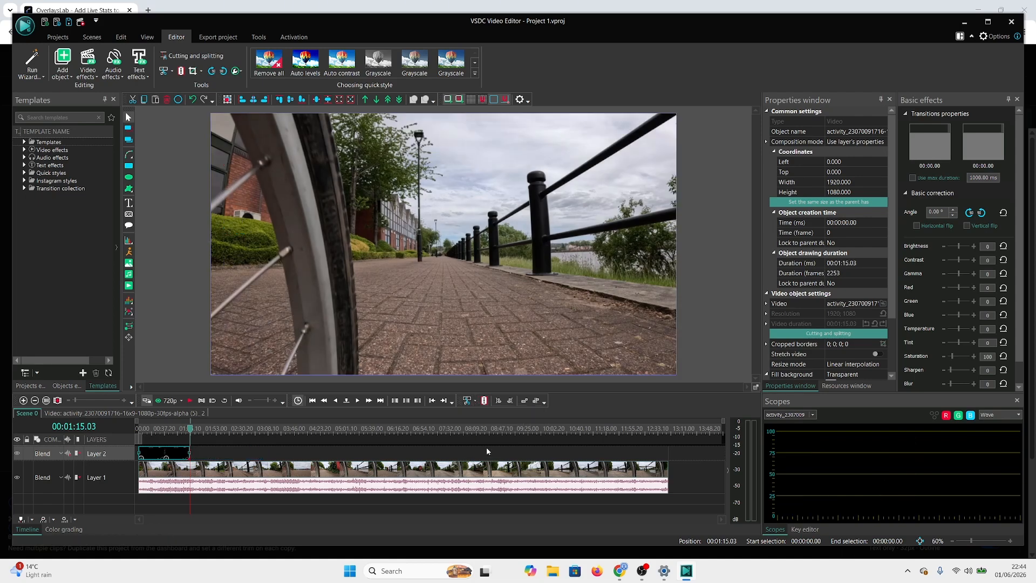
# - Trim the end of the GX010022 footage on Layer 1 at the same 00:01:15.03 cursor position
pyautogui.click(197, 476)
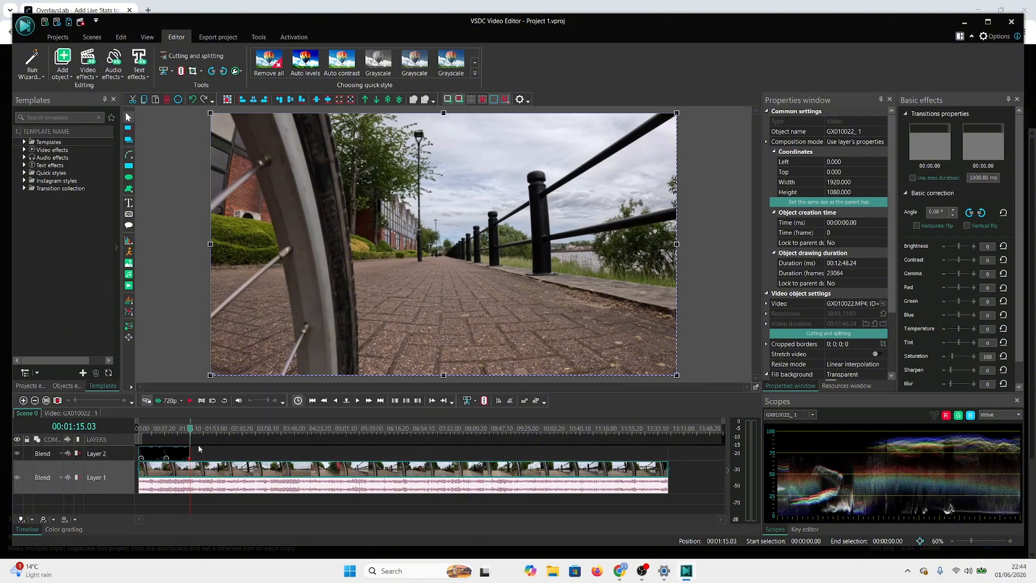
pyautogui.click(474, 401)
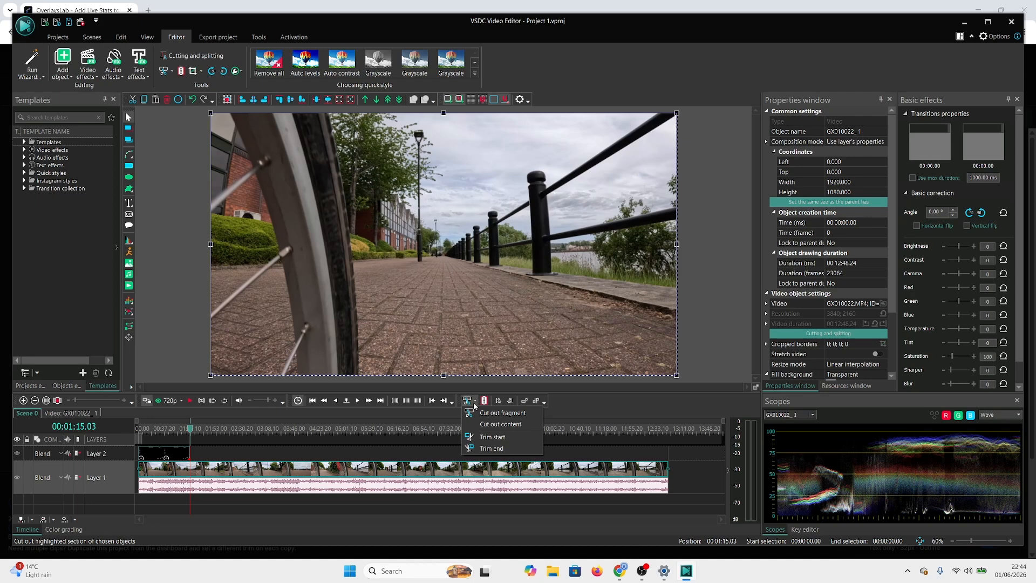
pyautogui.click(482, 449)
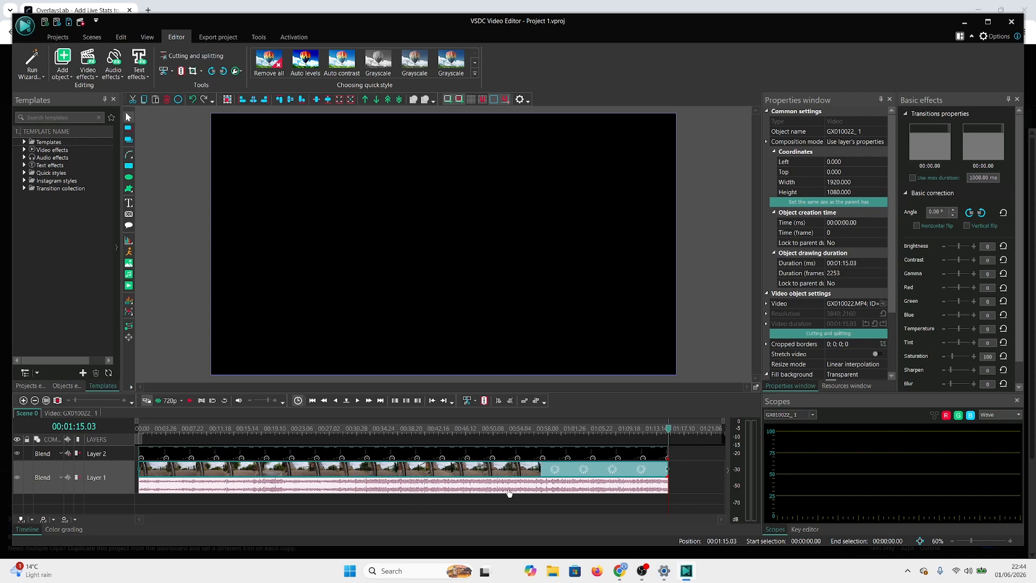
# - Return the playhead to the start of the timeline and preview the footage with the stats overlay
pyautogui.moveTo(397, 460)
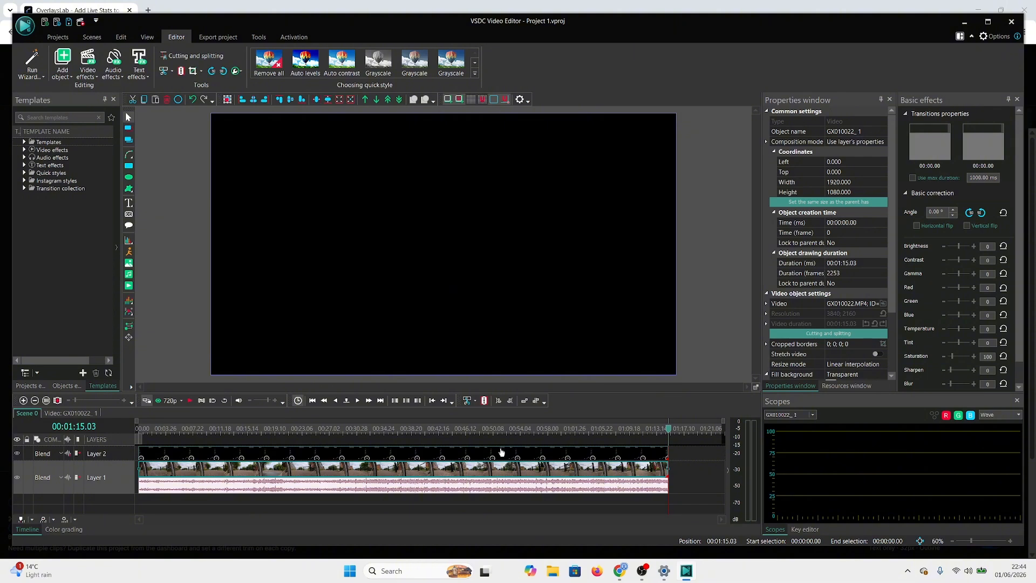
pyautogui.moveTo(668, 429); pyautogui.dragTo(124, 440)
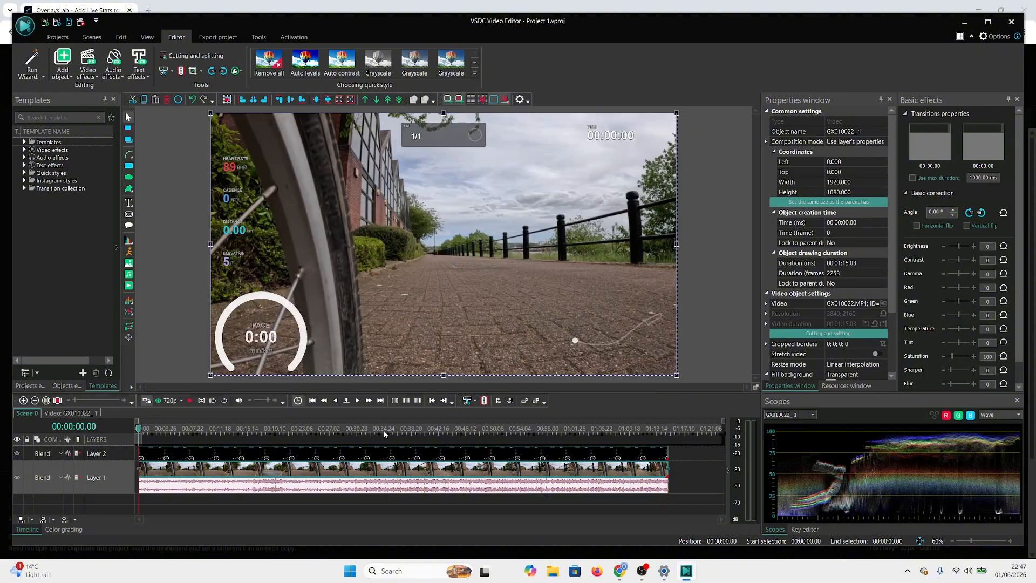
pyautogui.click(191, 402)
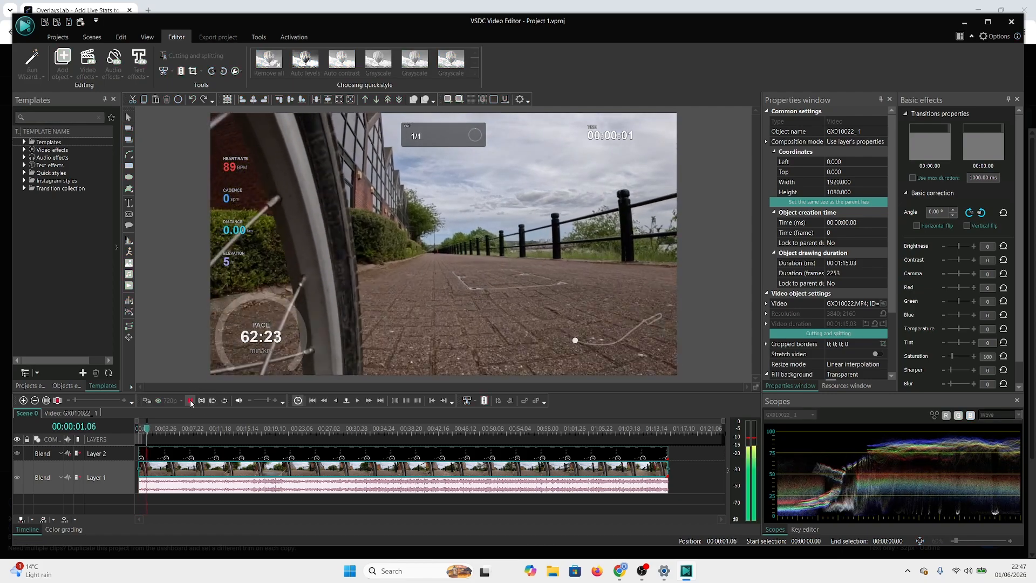